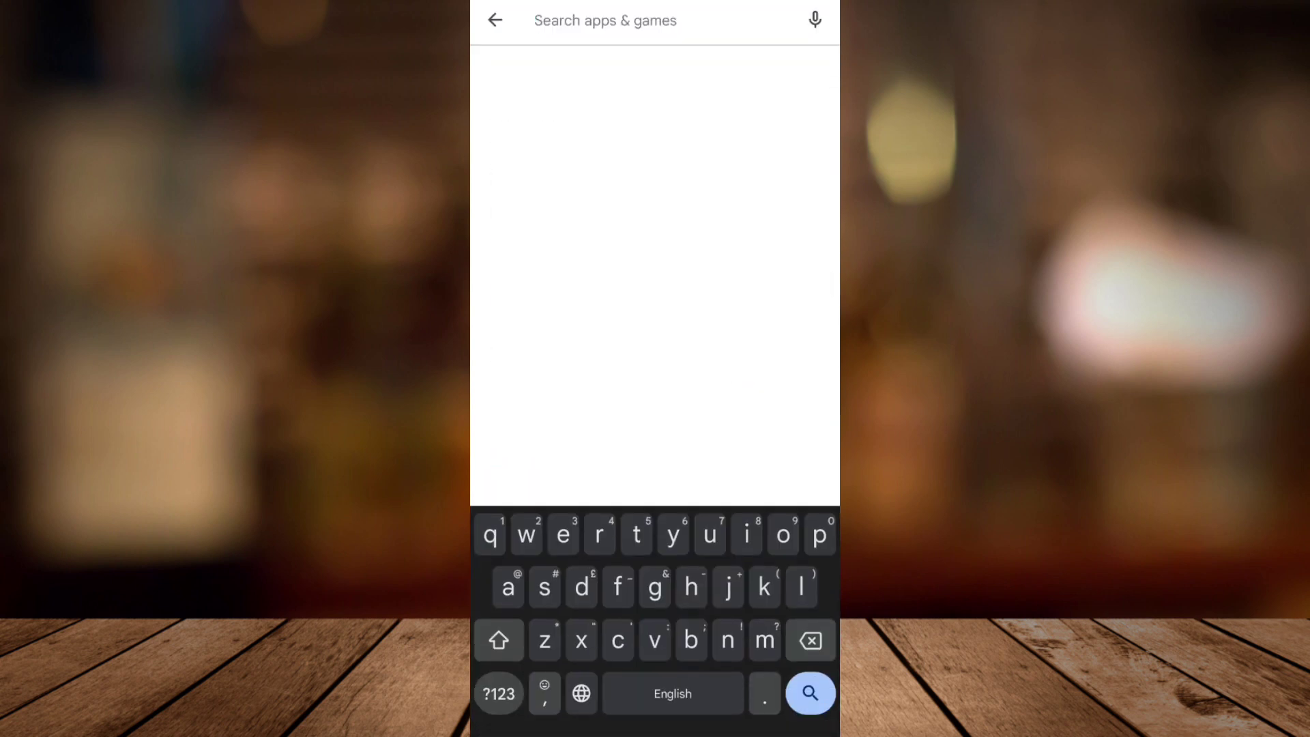
Step: Search the Play Store for Snapchat and start its update from its details page
click(574, 126)
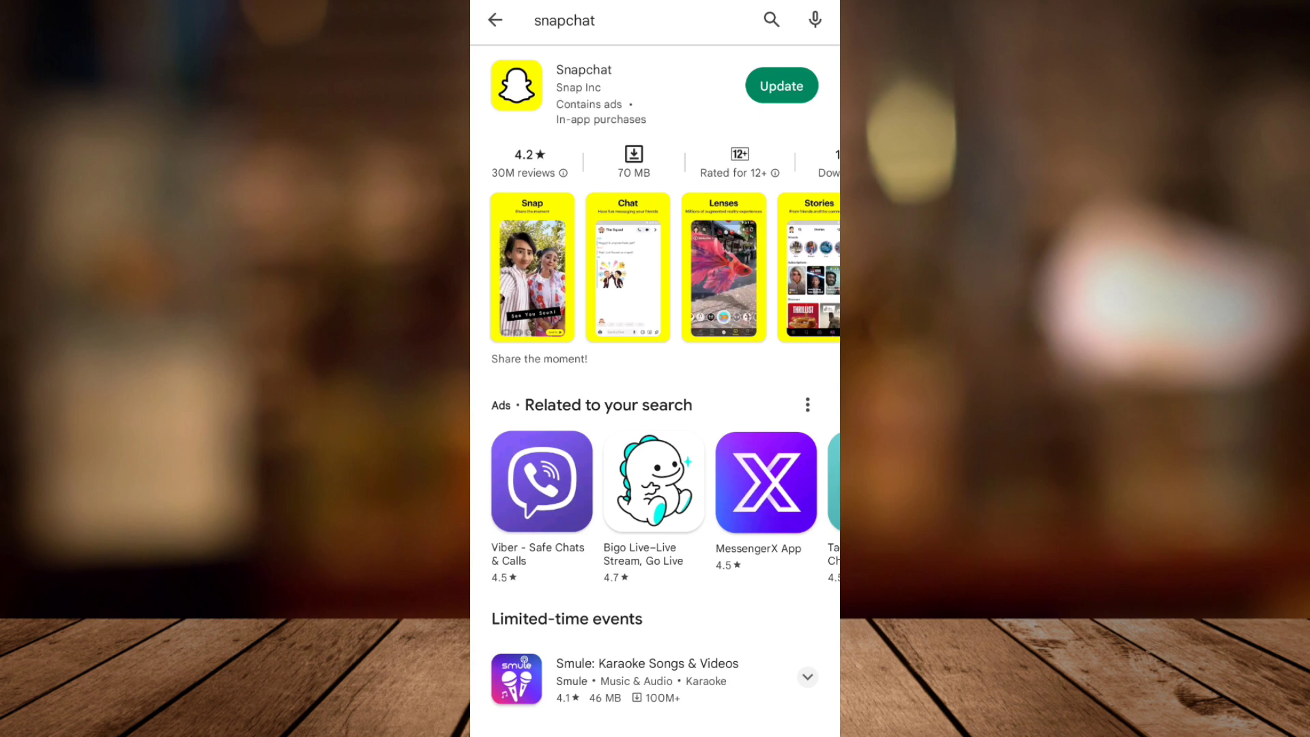
click(612, 94)
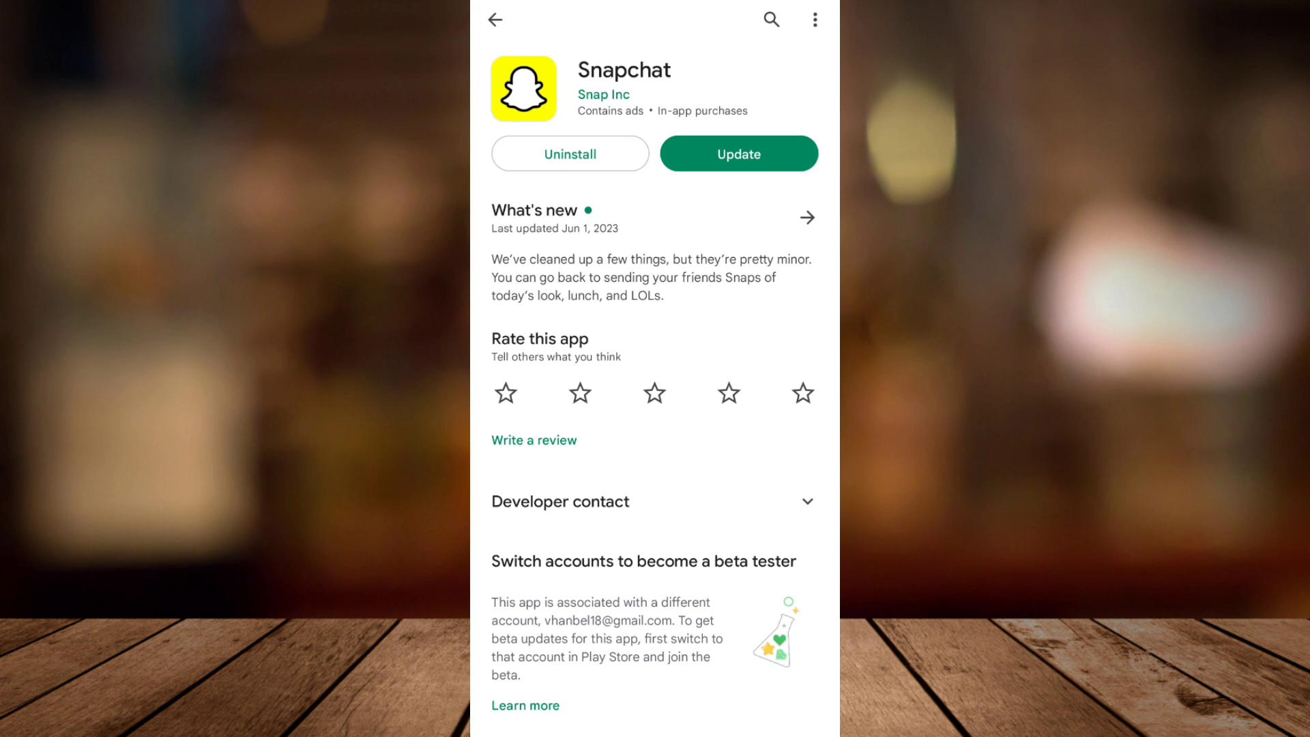
click(740, 154)
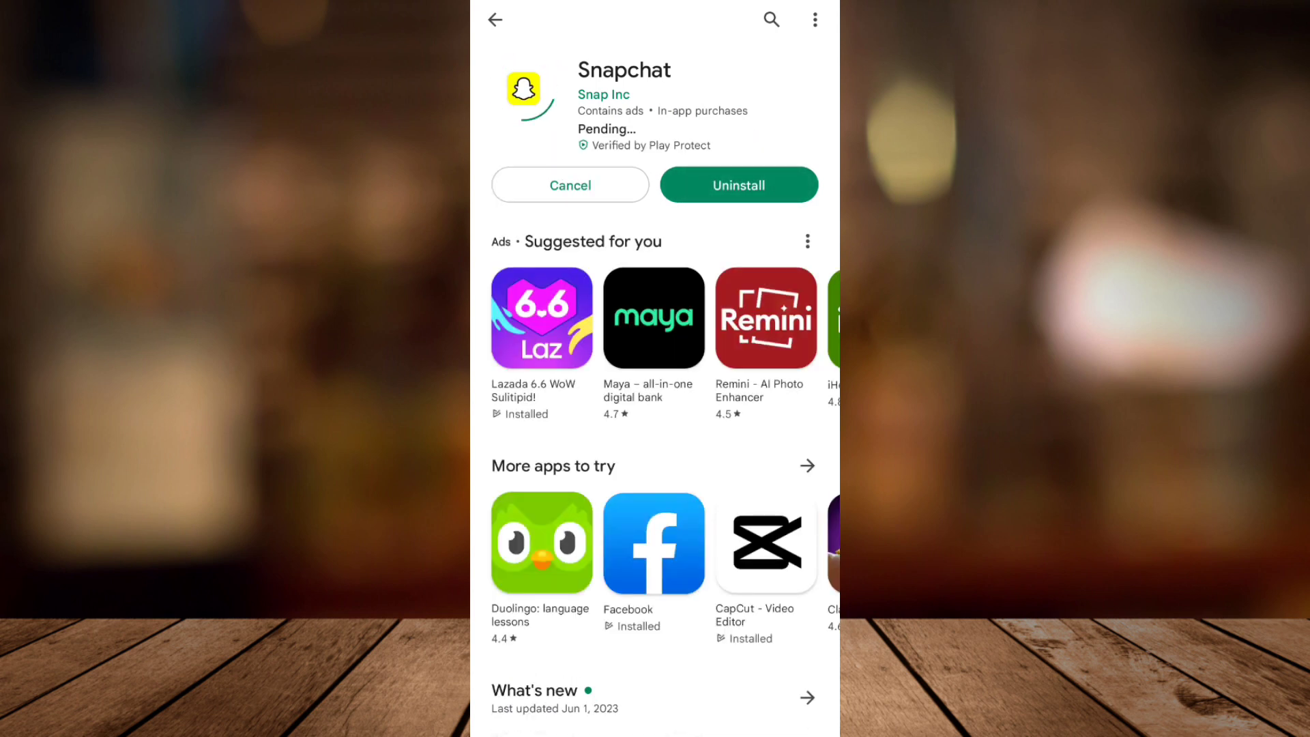
Step: Go to the home screen and launch Settings from the app folder
key(super)
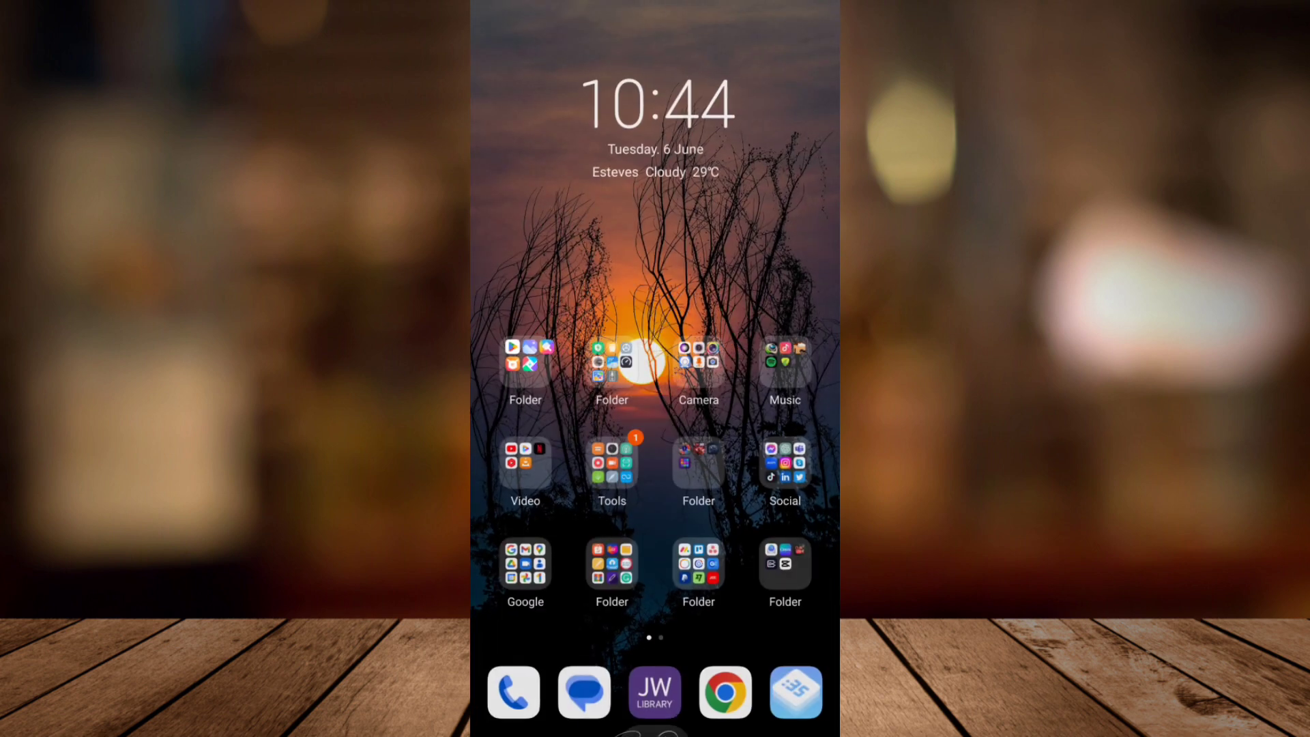
click(612, 366)
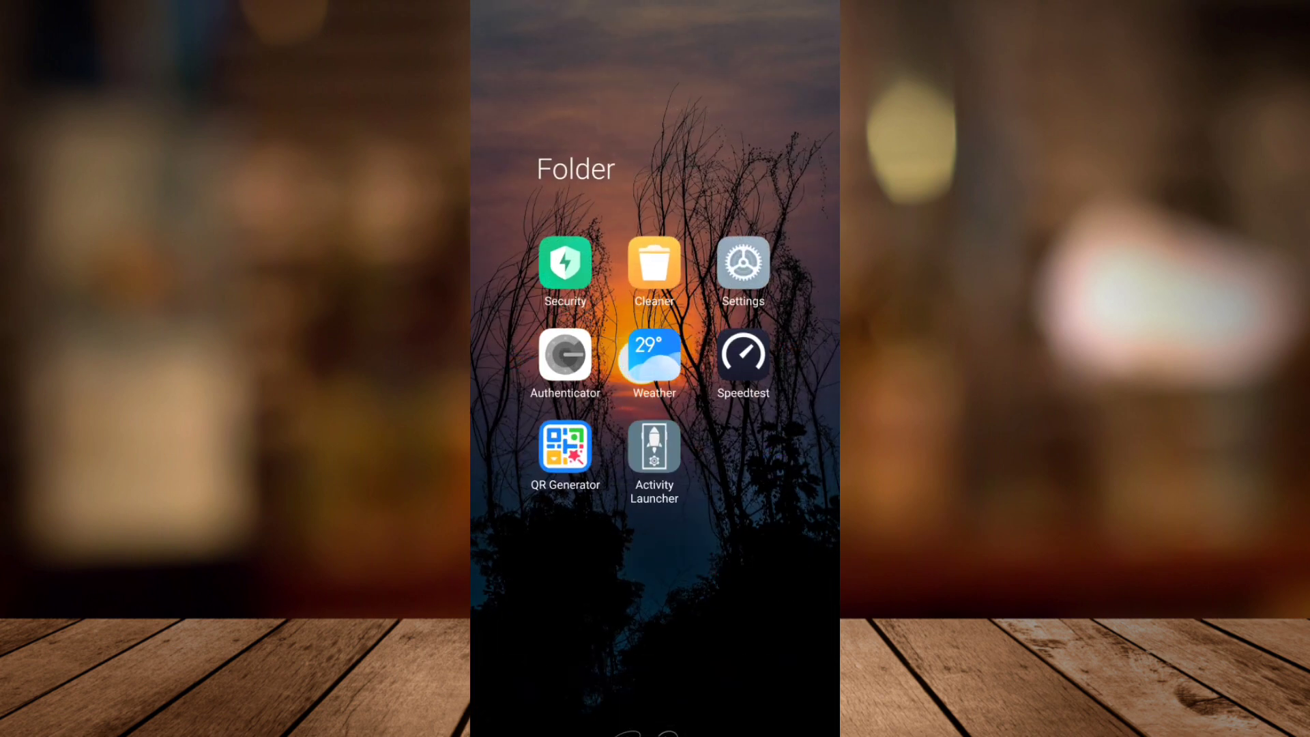
click(744, 262)
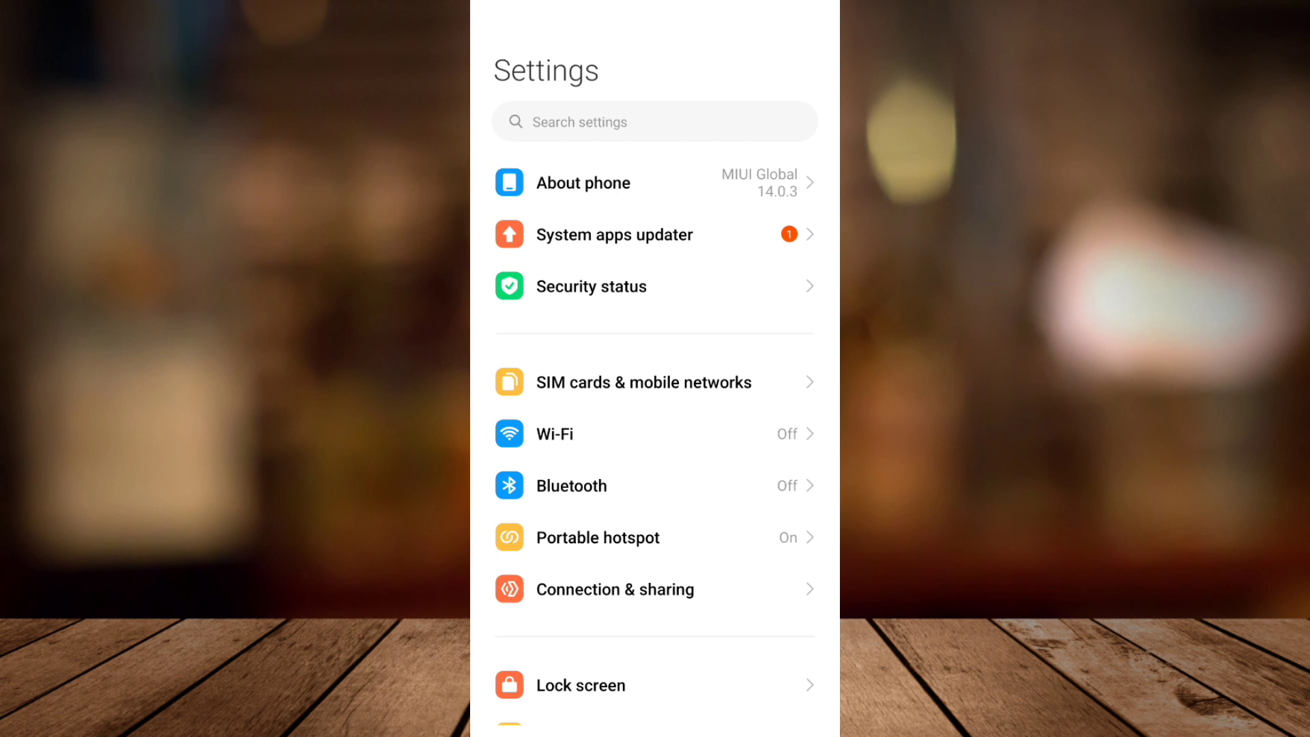
scroll(655, 410, down, 5)
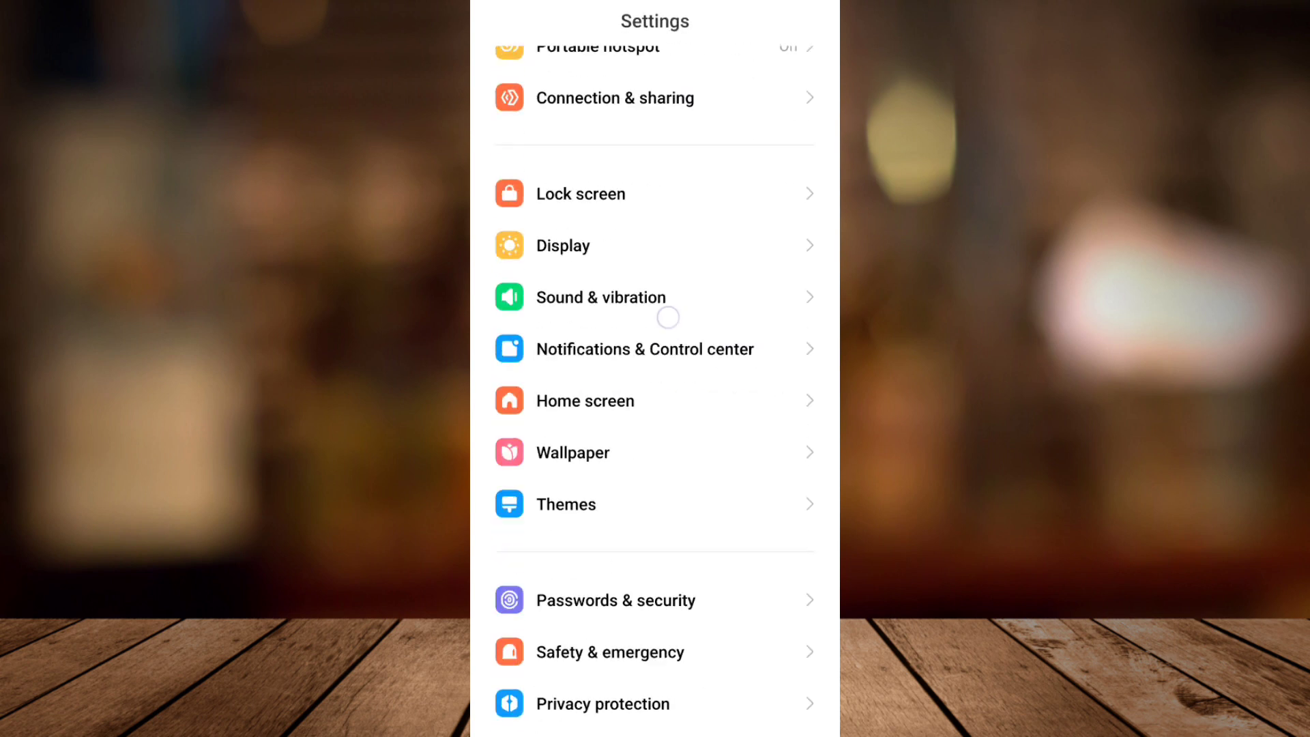
scroll(655, 409, down, 5)
scroll(655, 409, down, 1)
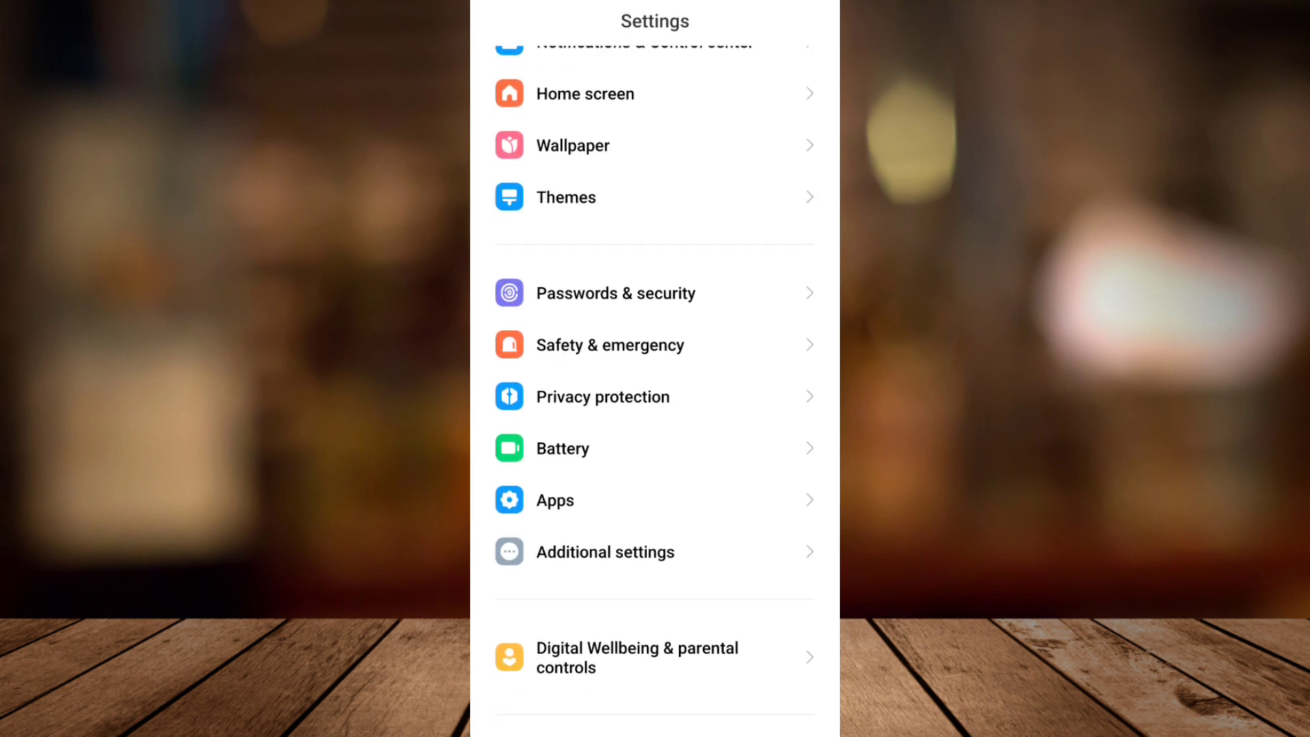
Step: Go to Apps, then Manage apps, and show the Updates list
click(635, 502)
click(655, 188)
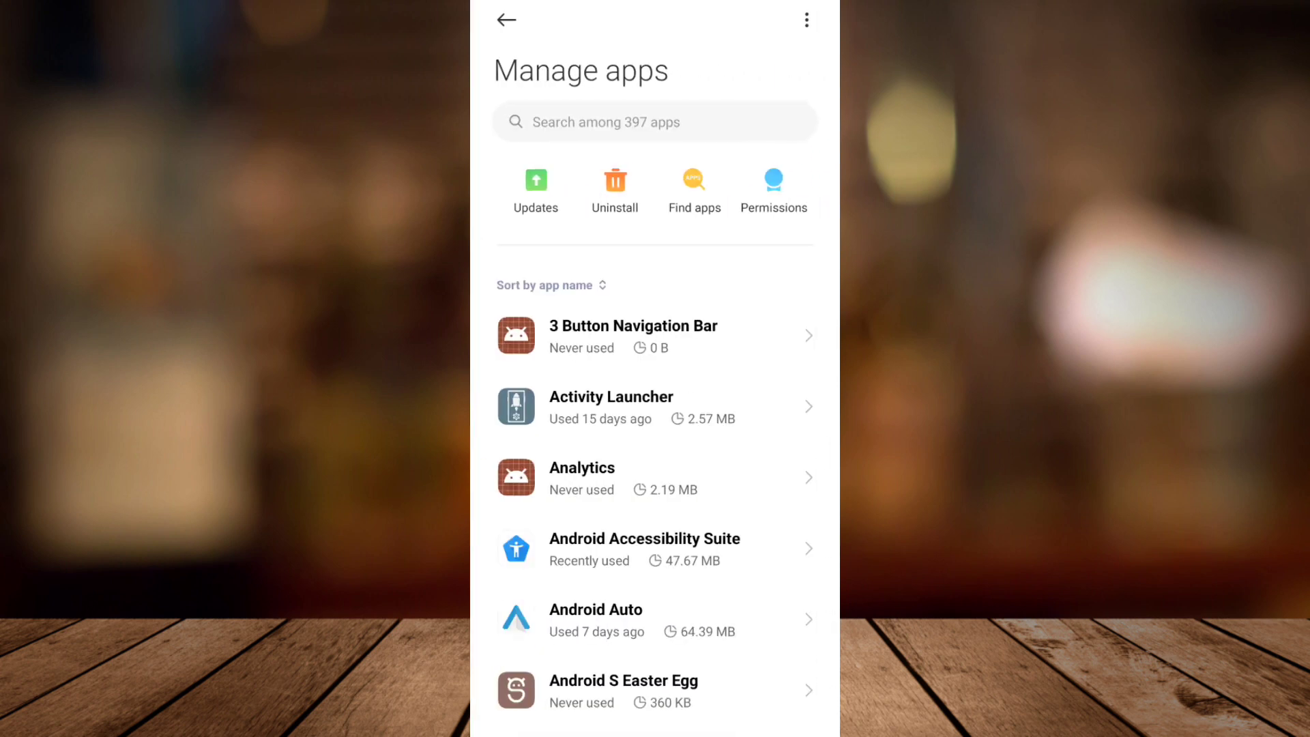
click(535, 189)
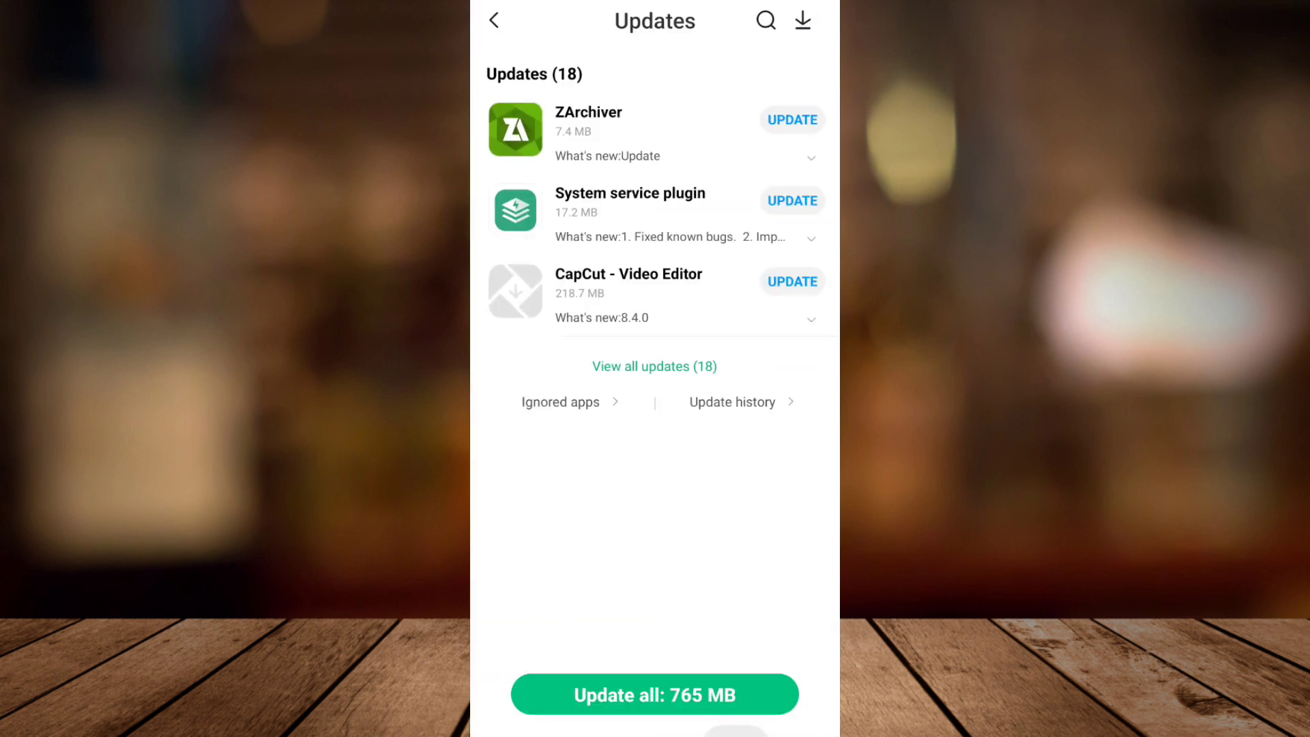
Step: Search installed apps for Snapchat, open its app info, and view its permissions
click(498, 20)
click(654, 122)
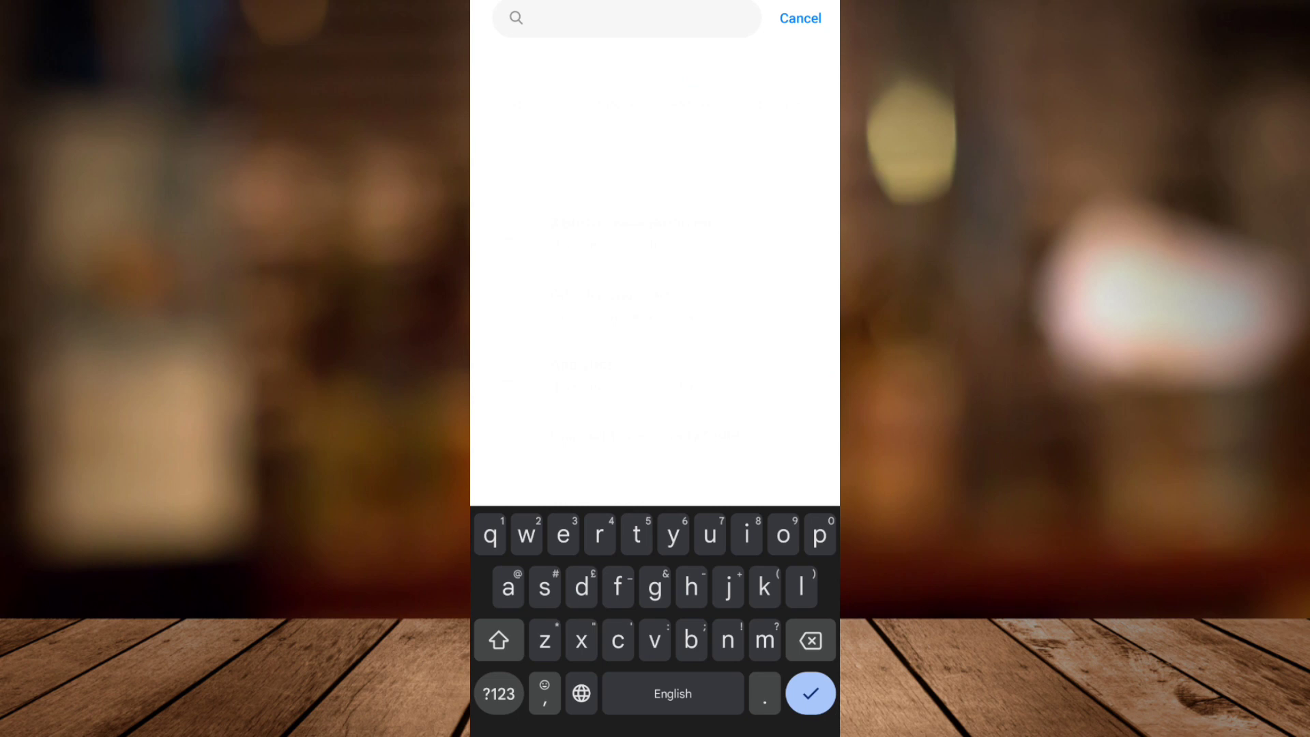
text(sna)
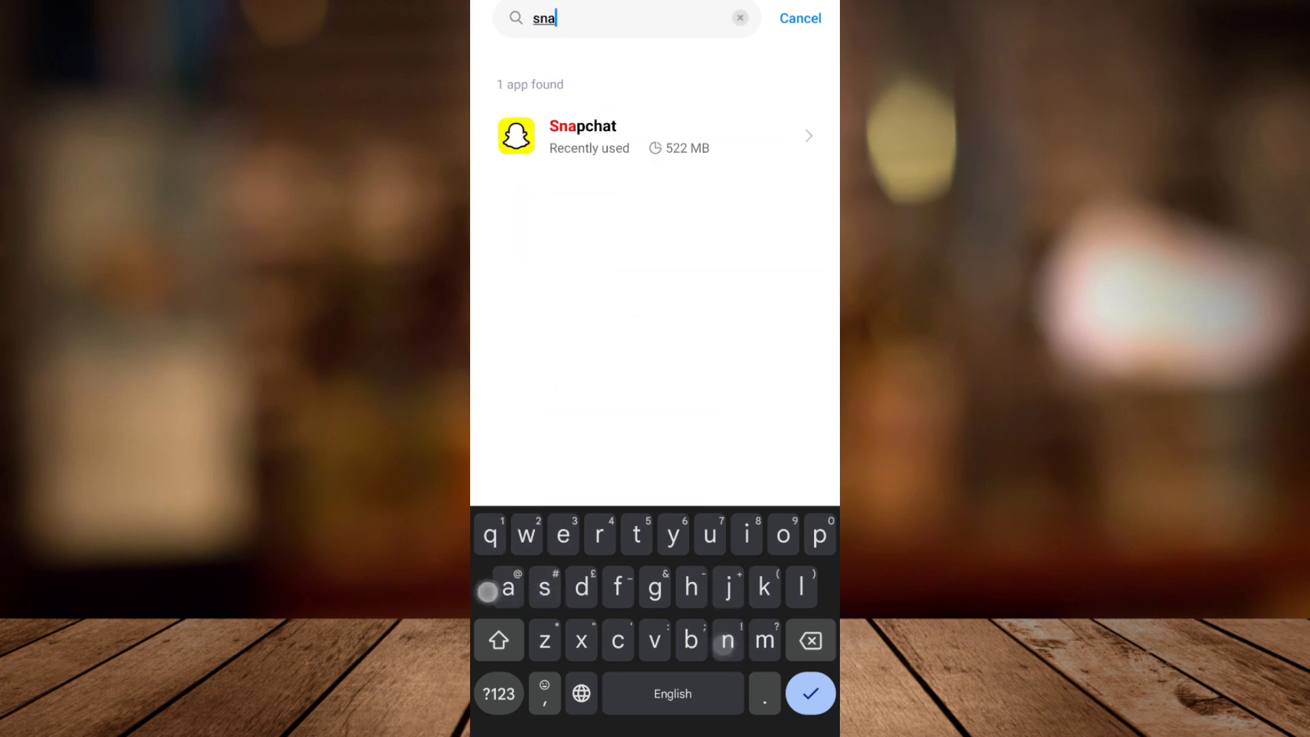
text(pchat)
click(655, 136)
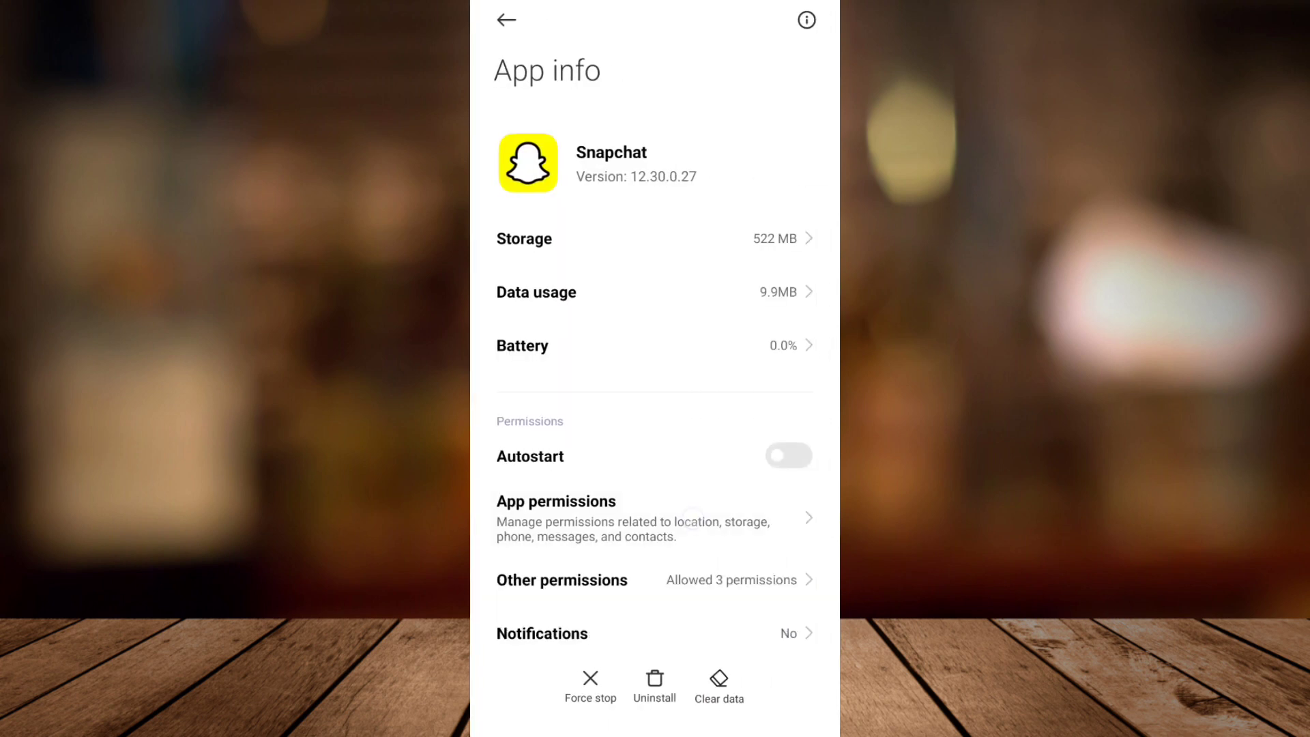
click(692, 519)
scroll(696, 523, down, 3)
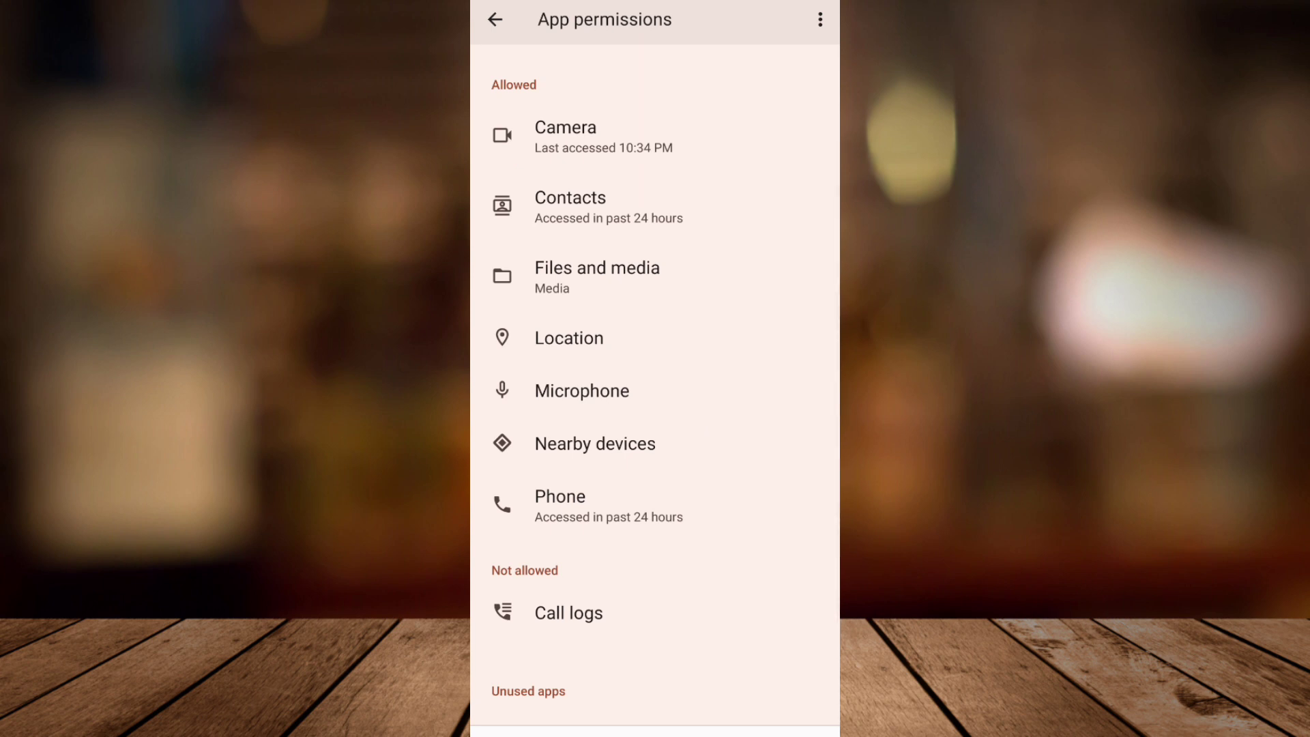
Step: From Snapchat's app info, go to Storage and bring up the Clear data options
click(736, 731)
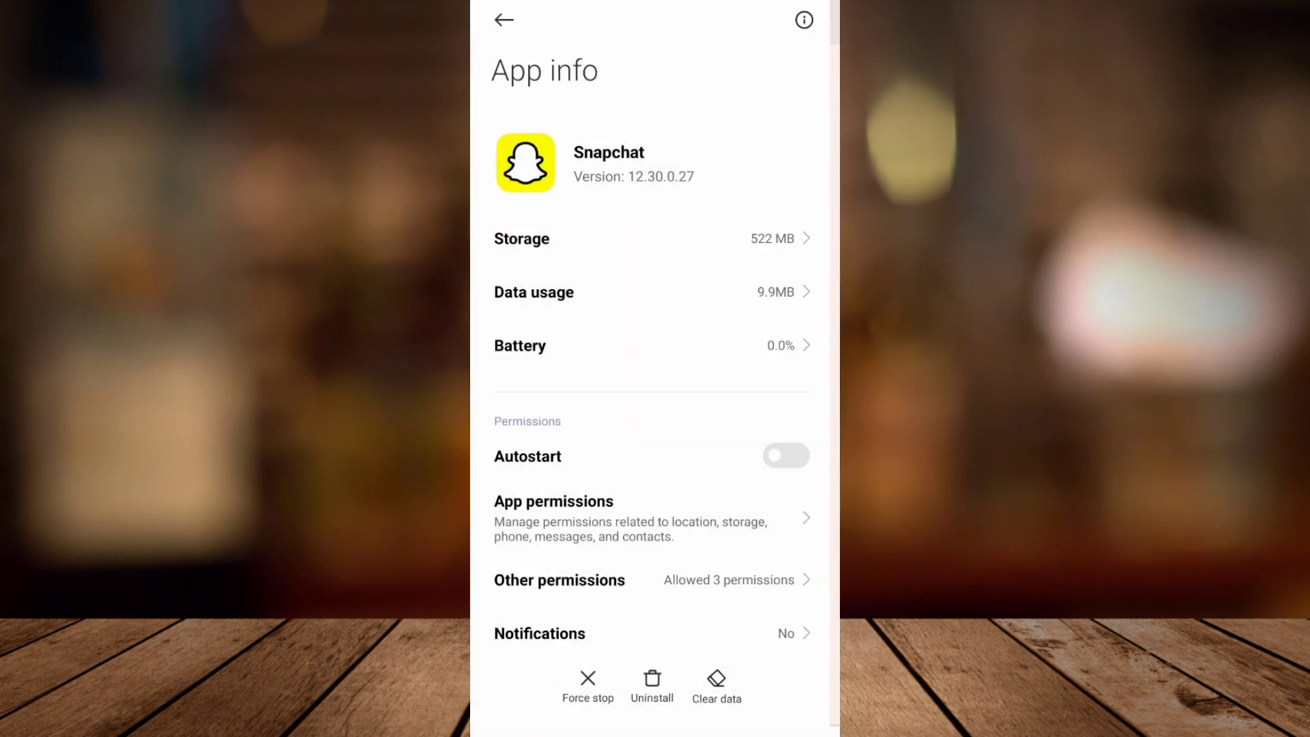
click(700, 247)
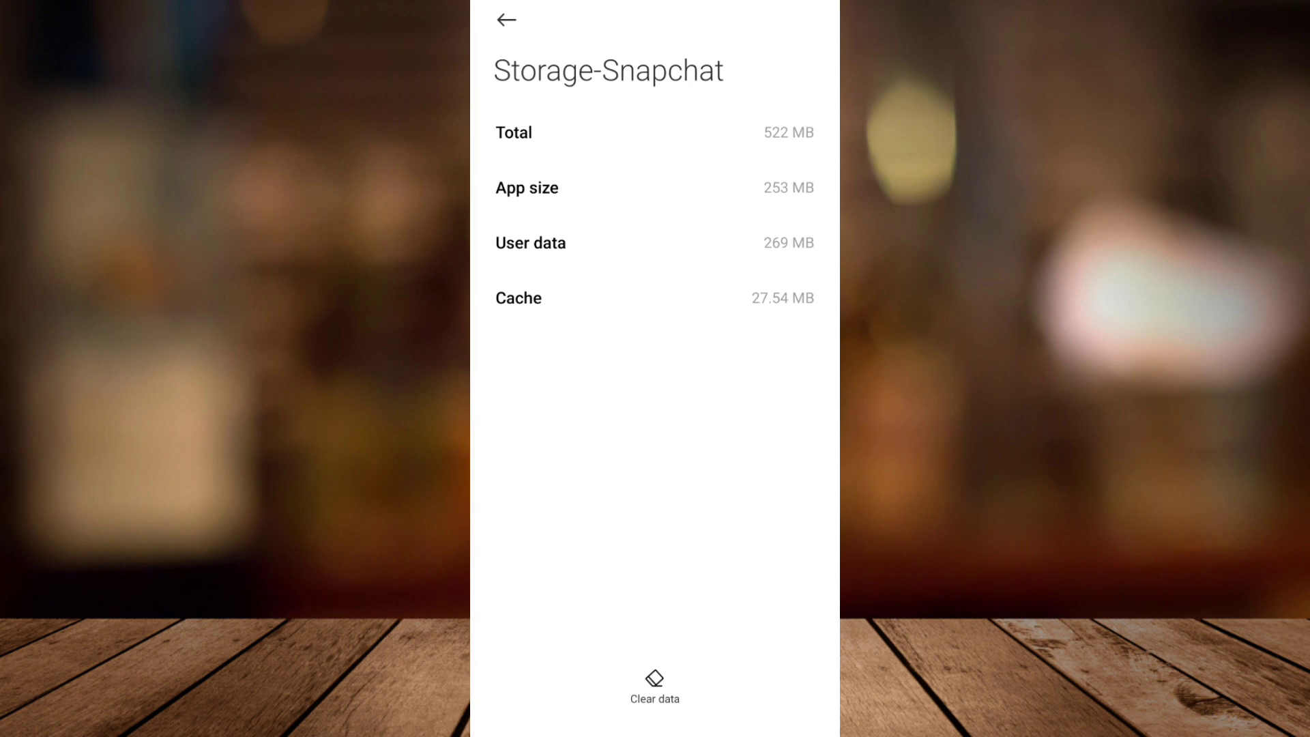
click(655, 686)
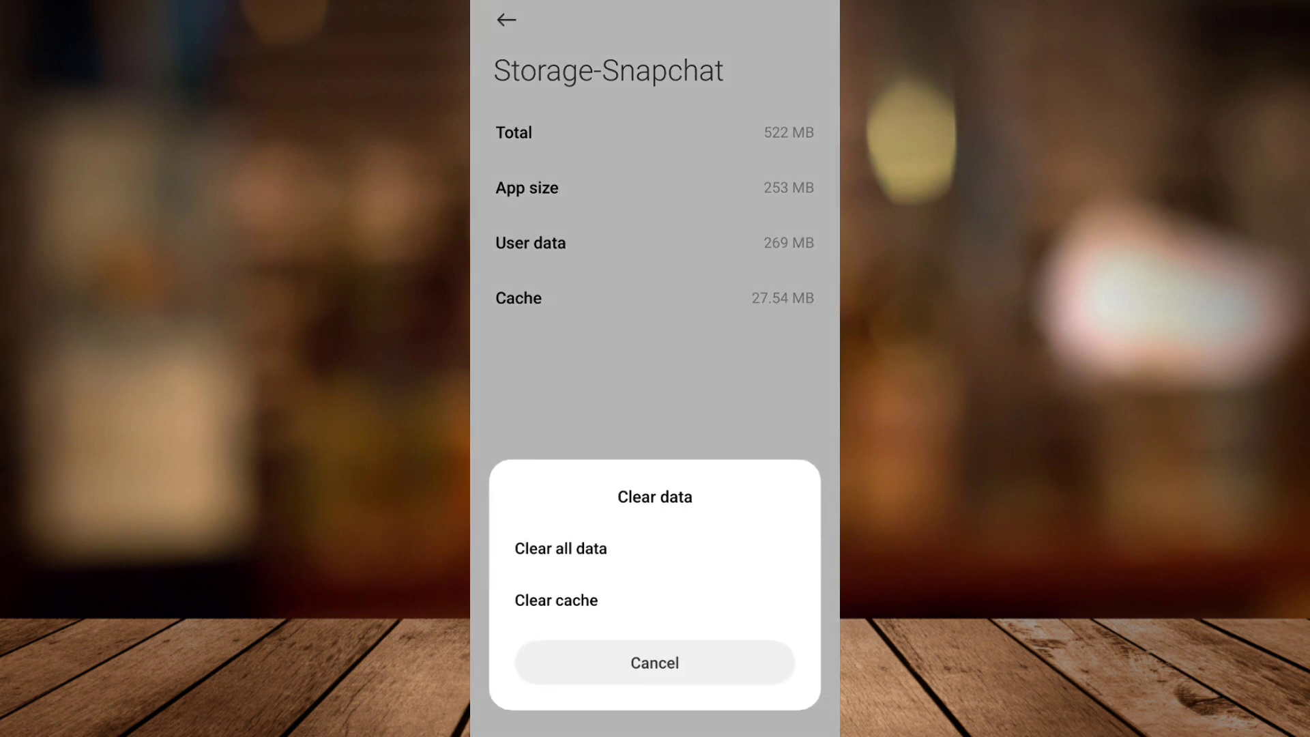